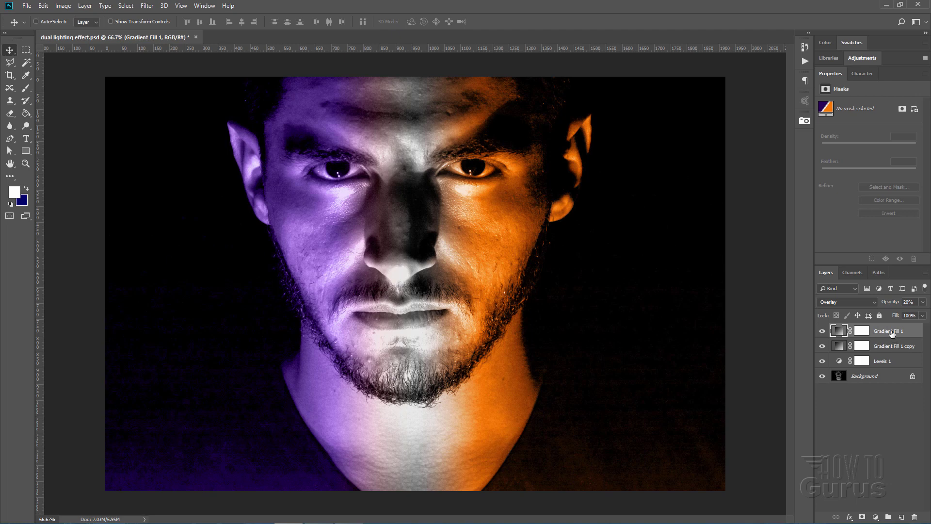
Step: Delete Gradient Fill 1 through Levels 1, leaving only the Background layer
left_click(888, 361, "shift")
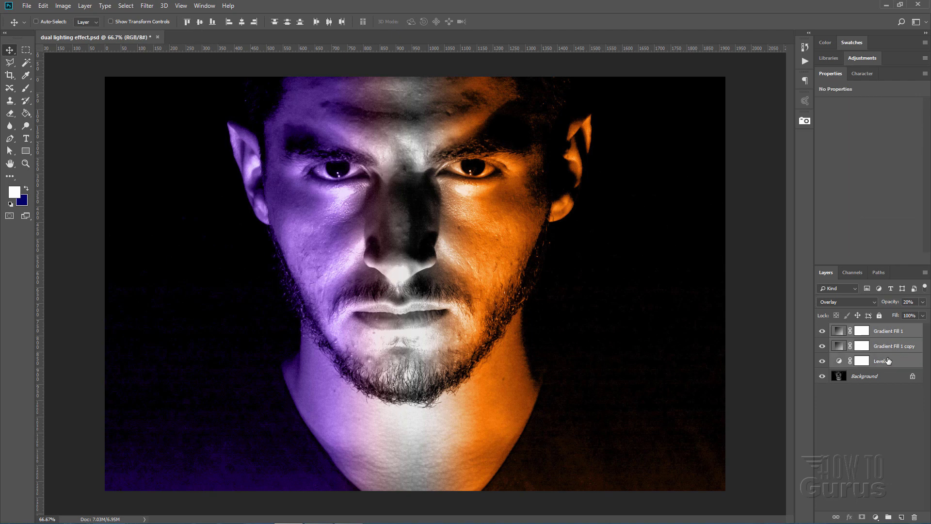
right_click(886, 361)
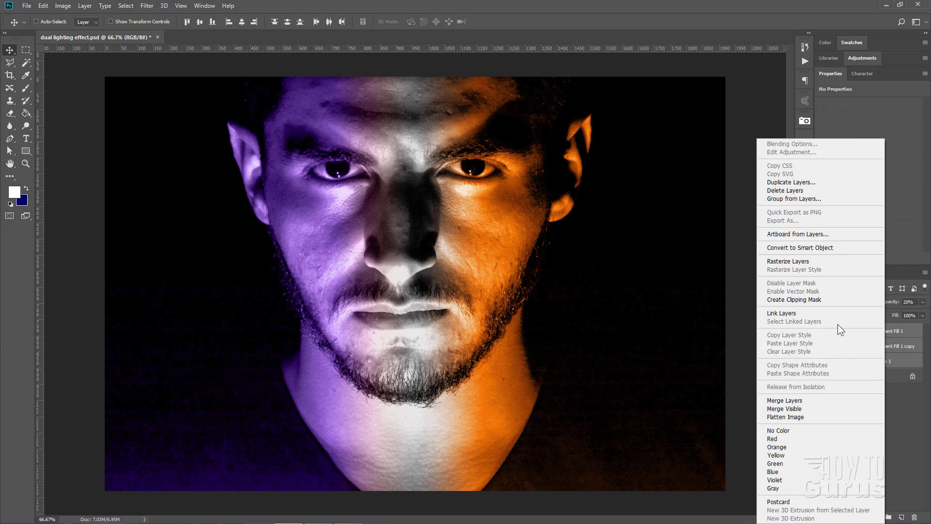
left_click(799, 191)
left_click(455, 197)
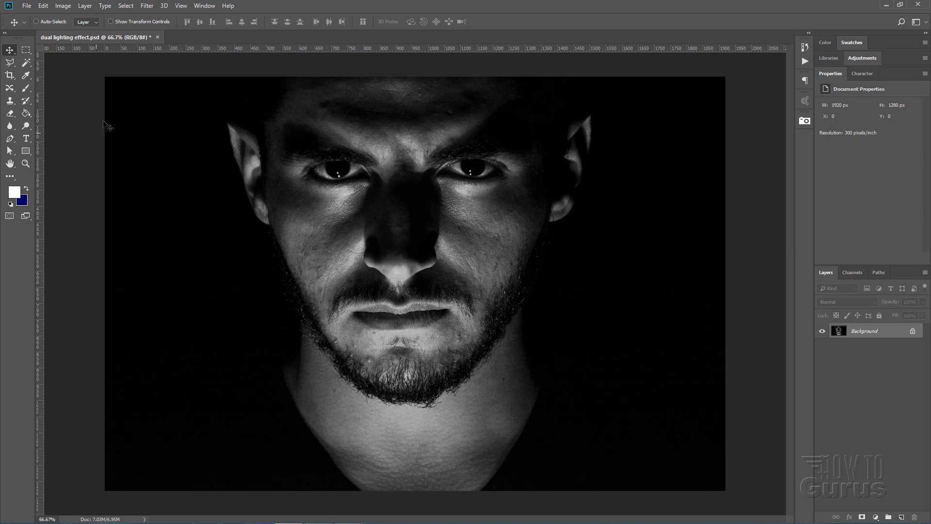
Step: Add a Levels 1 adjustment layer and set its midtone slider to 1.79
left_click(85, 6)
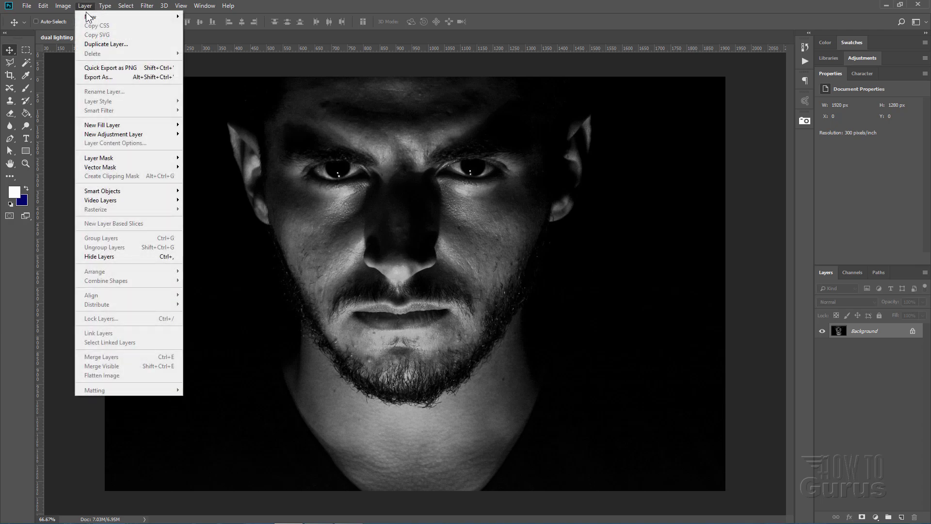
mouse_move(116, 136)
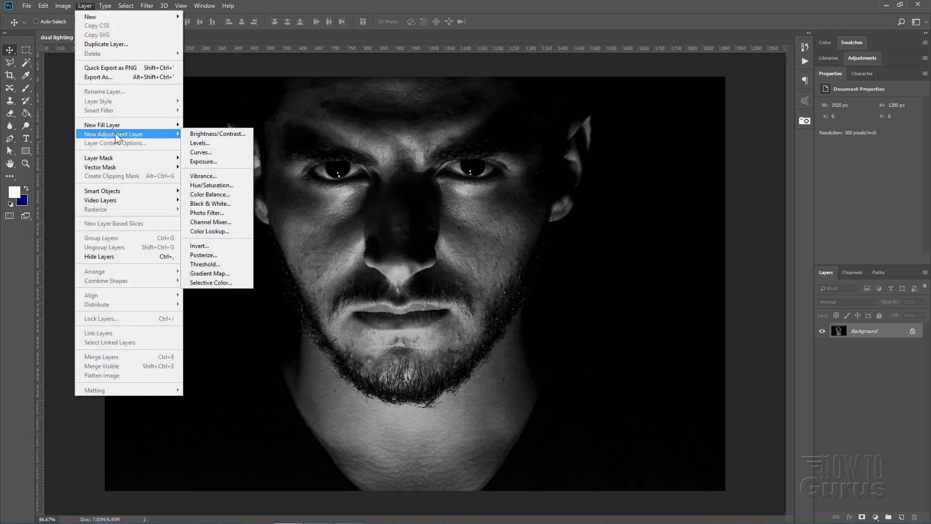
left_click(199, 143)
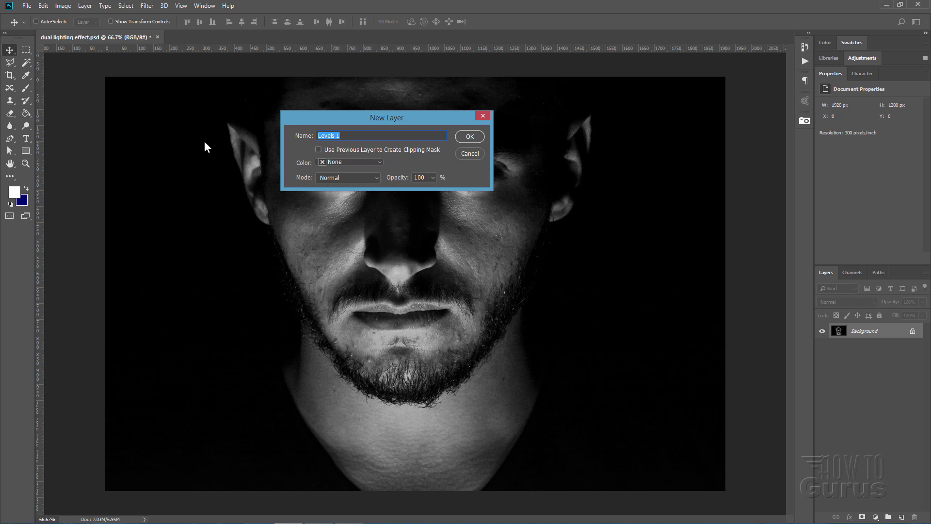
left_click(471, 137)
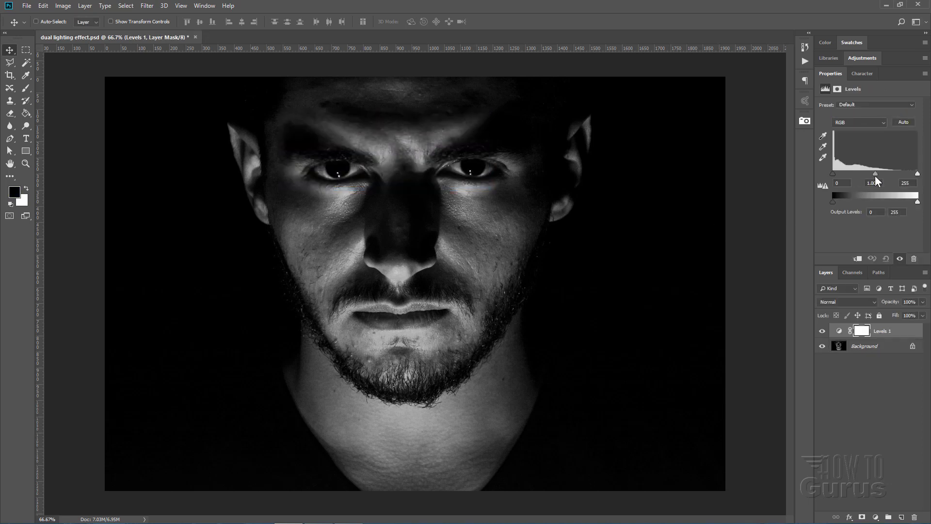
left_click_drag(875, 174, 867, 174)
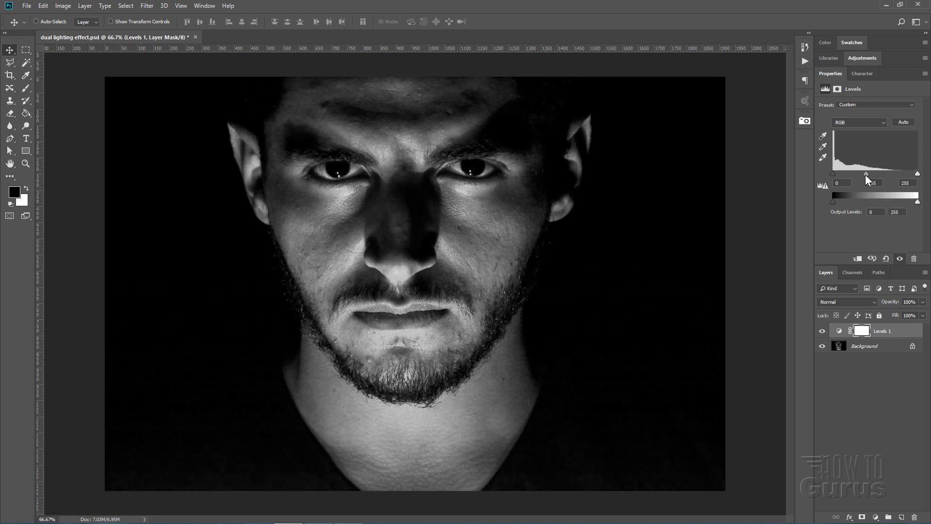
mouse_move(866, 173)
left_mouse_down()
mouse_move(836, 177)
mouse_move(863, 174)
left_mouse_up()
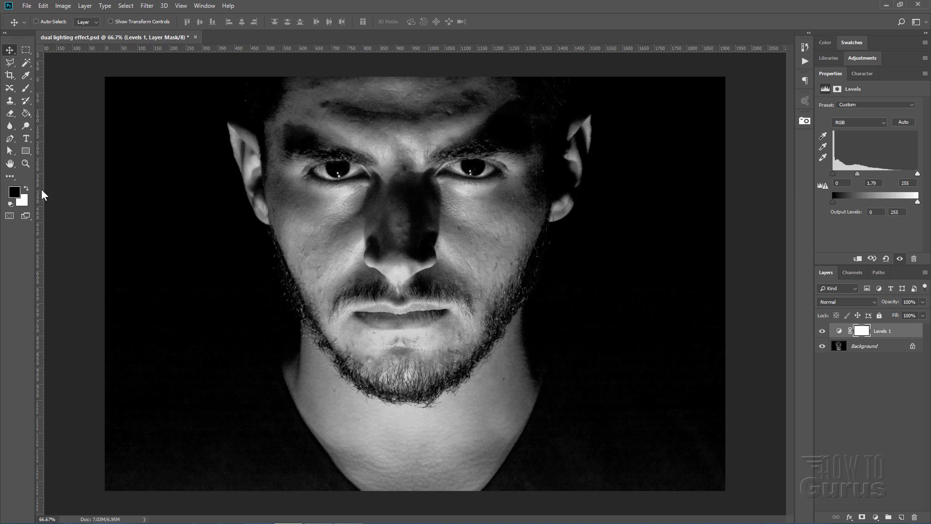
Step: Pick a soft-edged Brush enlarged to 200 px
left_click(26, 88)
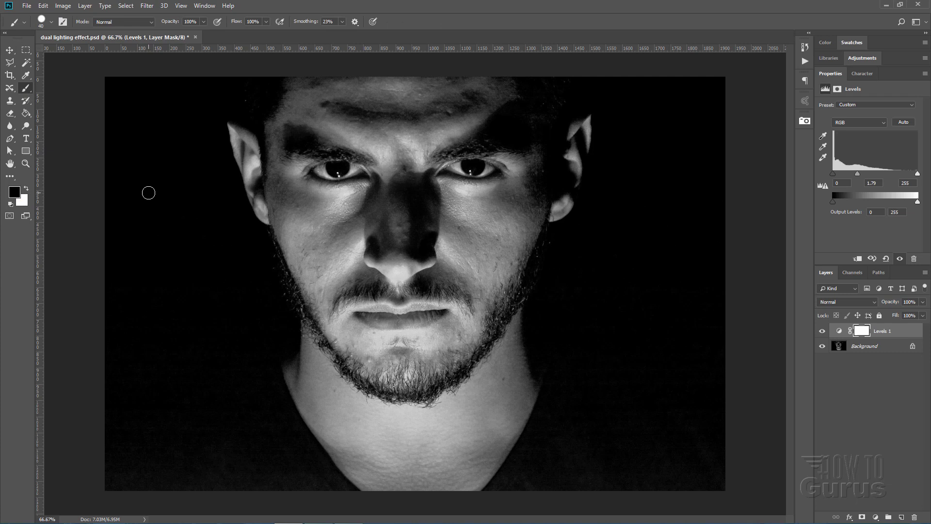
key("bracketright")
key("bracketright")
key("bracketright")
key("bracketright")
key("bracketright")
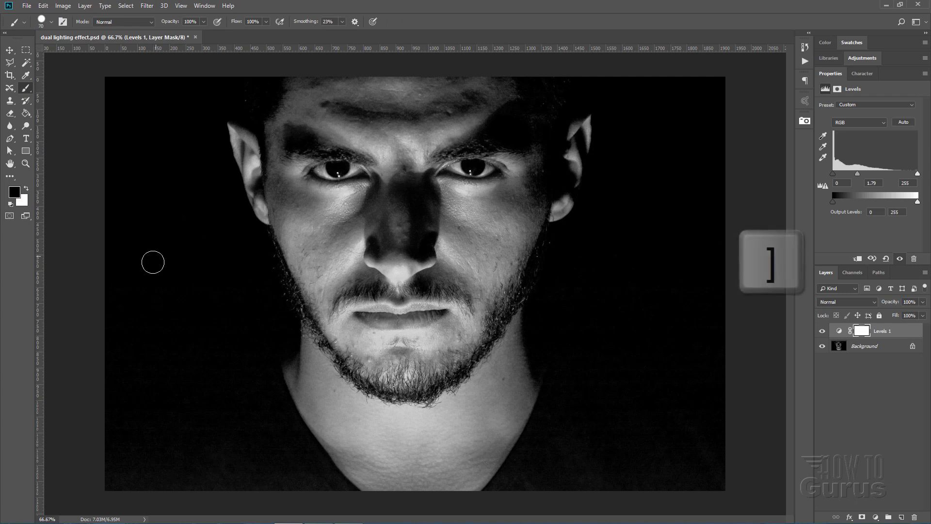
key("bracketright")
key("bracketright")
key("bracketright")
key("bracketright")
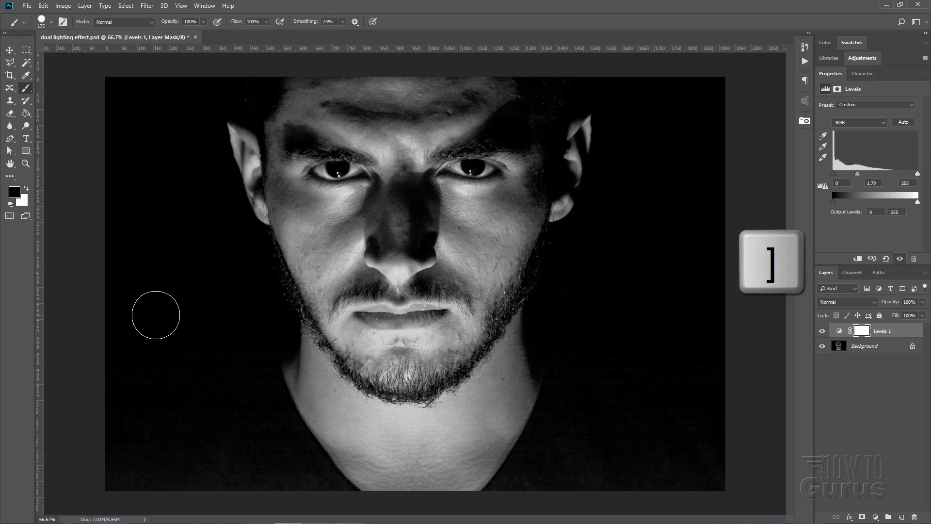
key("bracketright")
left_click(52, 21)
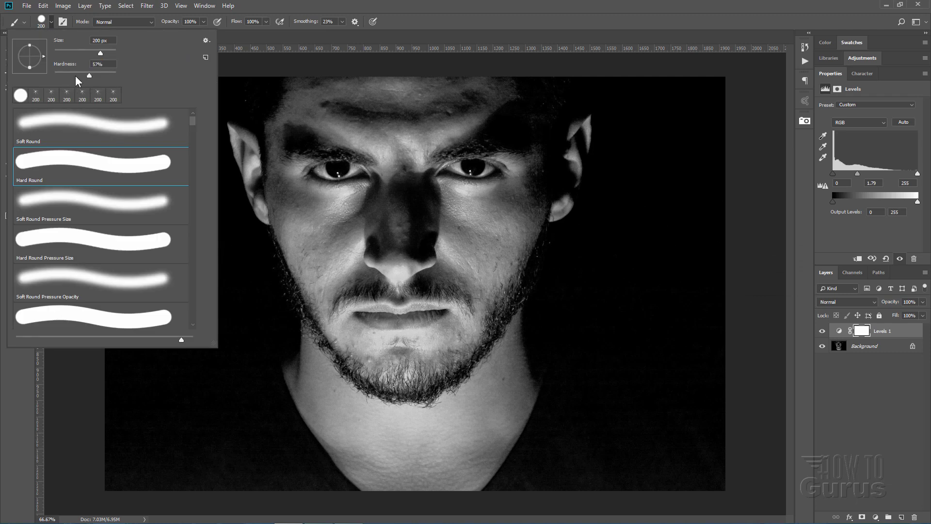
left_click(52, 21)
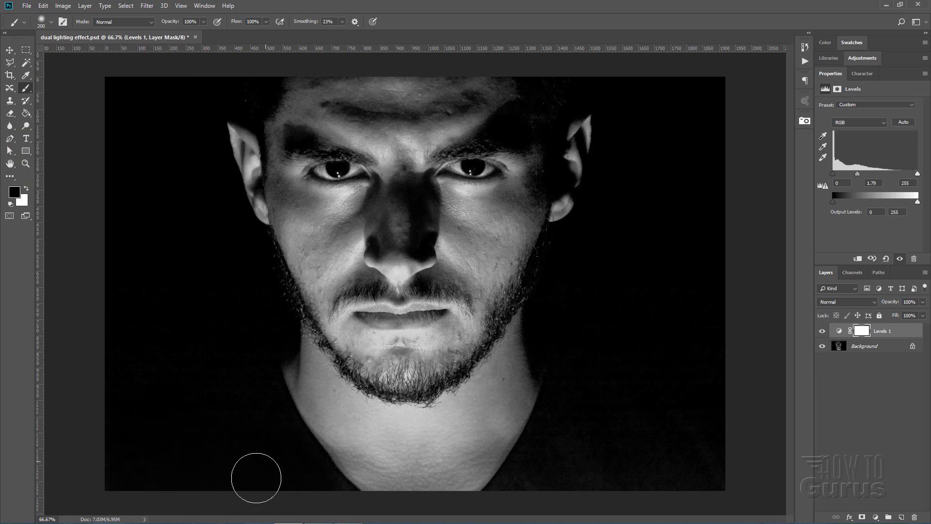
Step: Paint black on the Levels mask over the shirt and right of the neck
mouse_move(333, 499)
left_mouse_down()
mouse_move(617, 455)
mouse_move(561, 458)
mouse_move(575, 403)
left_mouse_up()
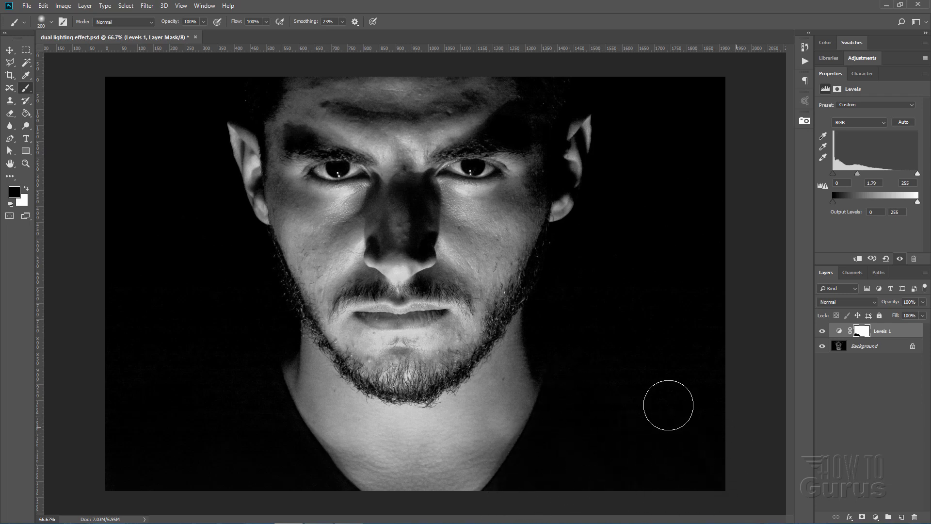
mouse_move(574, 358)
left_mouse_down()
mouse_move(638, 401)
mouse_move(636, 483)
left_mouse_up()
left_click(10, 51)
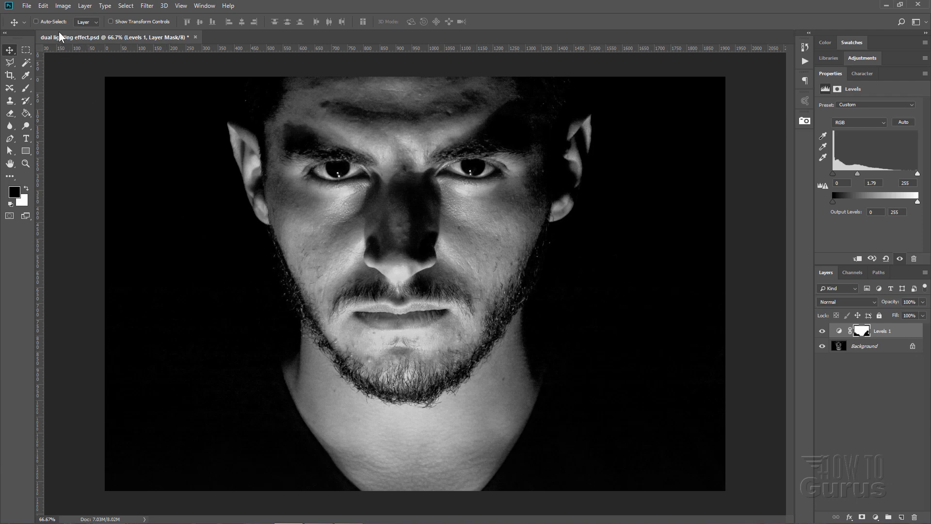
Step: Create a new Gradient Fill 1 fill layer
left_click(85, 6)
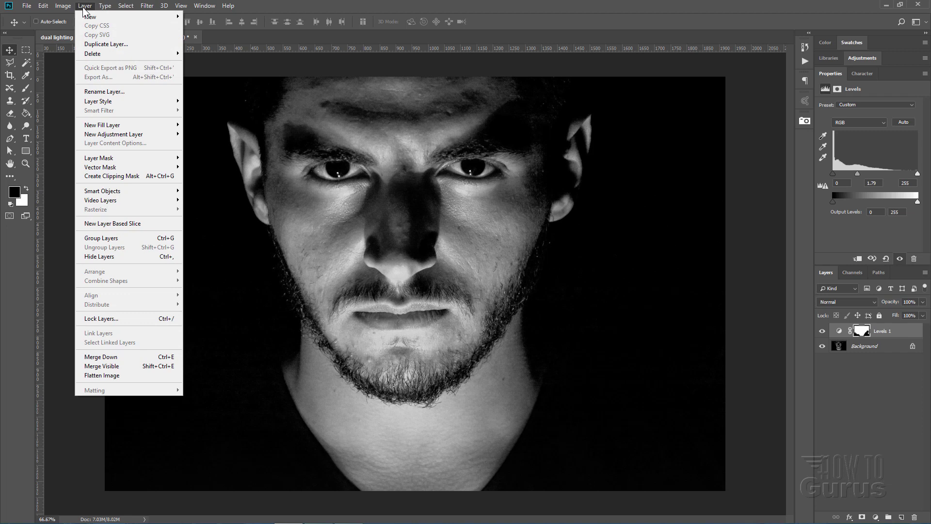
mouse_move(121, 126)
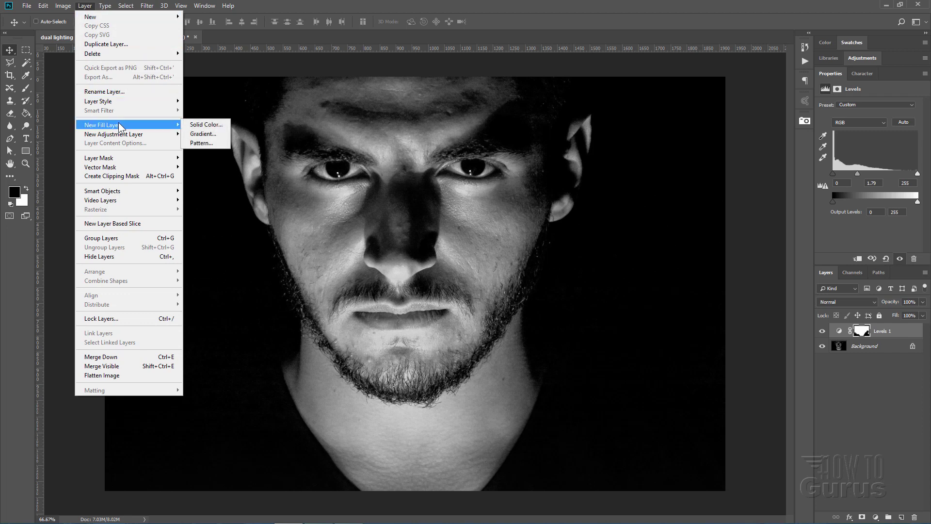
left_click(212, 134)
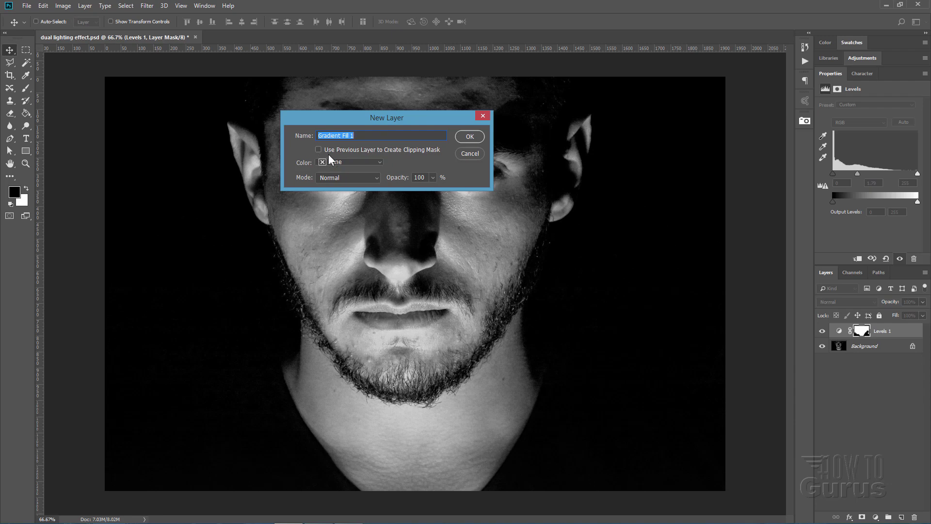
left_click(470, 136)
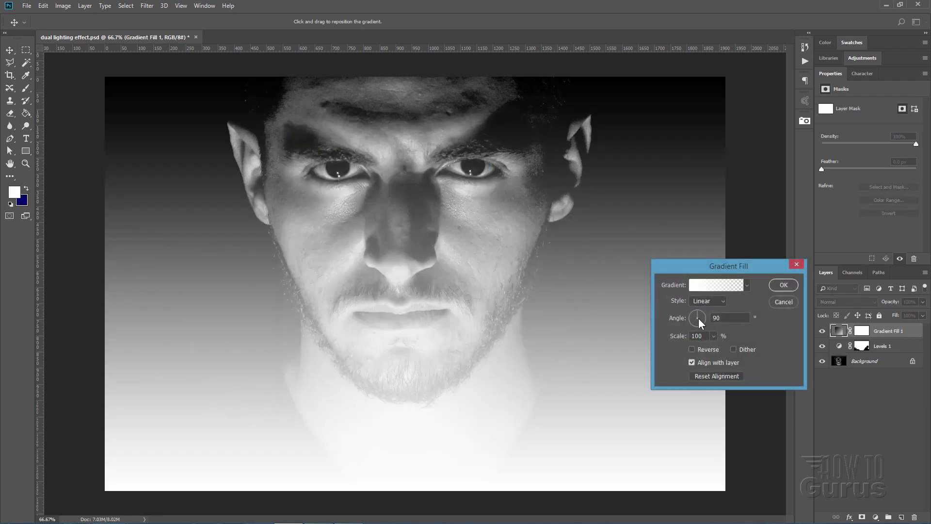
Step: Apply the Violet, Orange gradient preset and commit the fill settings
type("0")
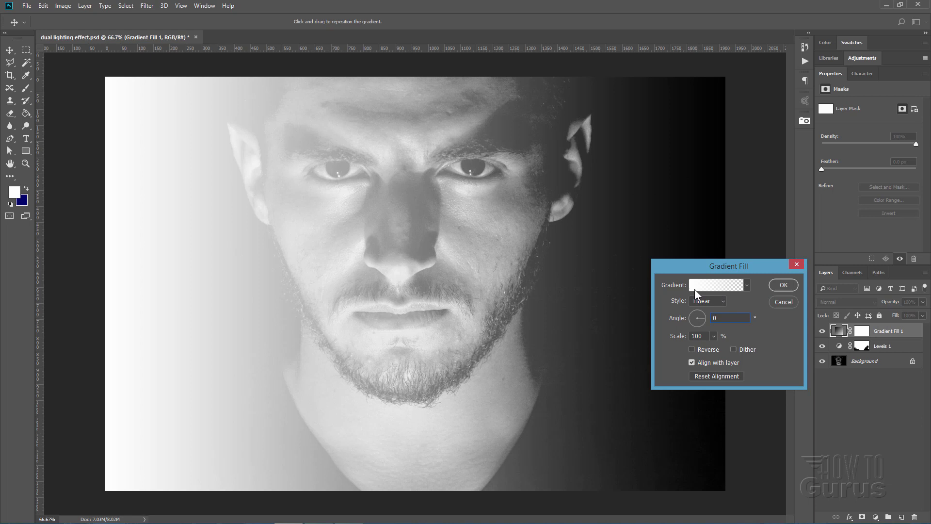
left_click(708, 283)
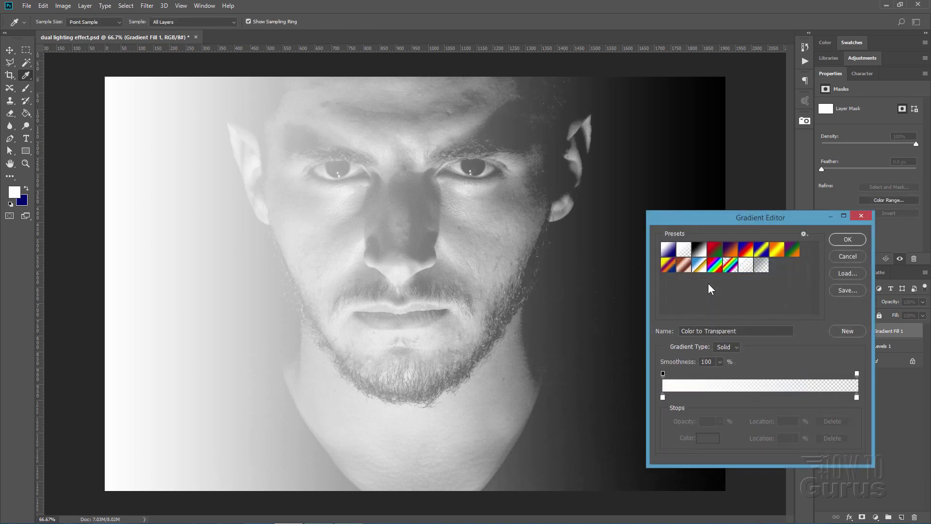
left_click(733, 253)
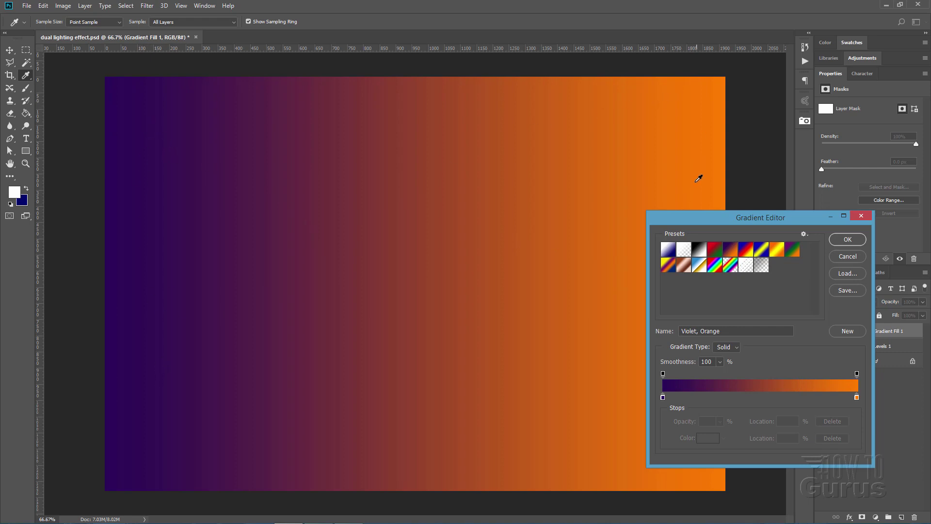
left_click_drag(755, 220, 672, 226)
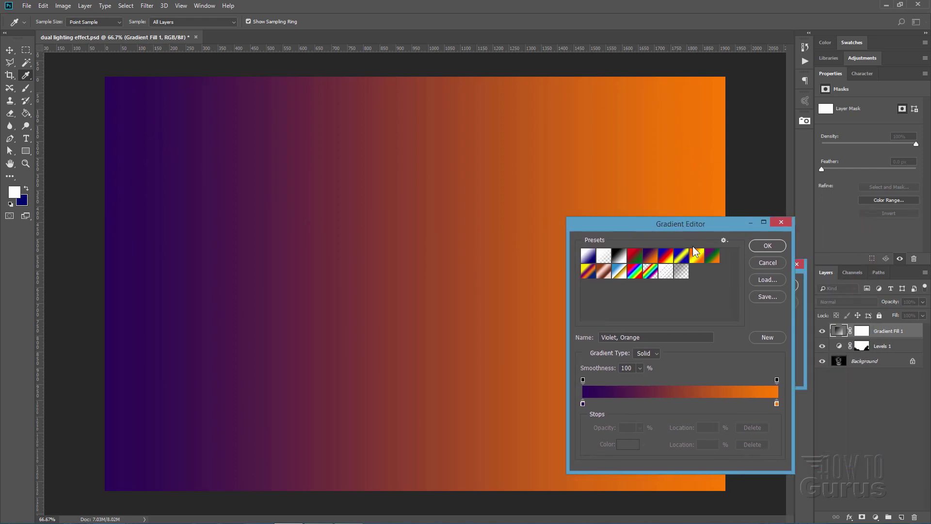
left_click(768, 247)
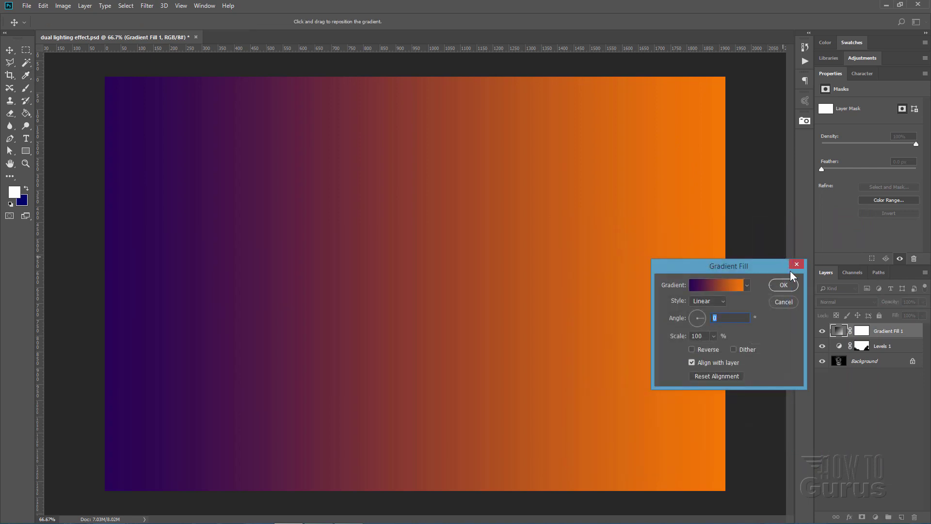
left_click(783, 285)
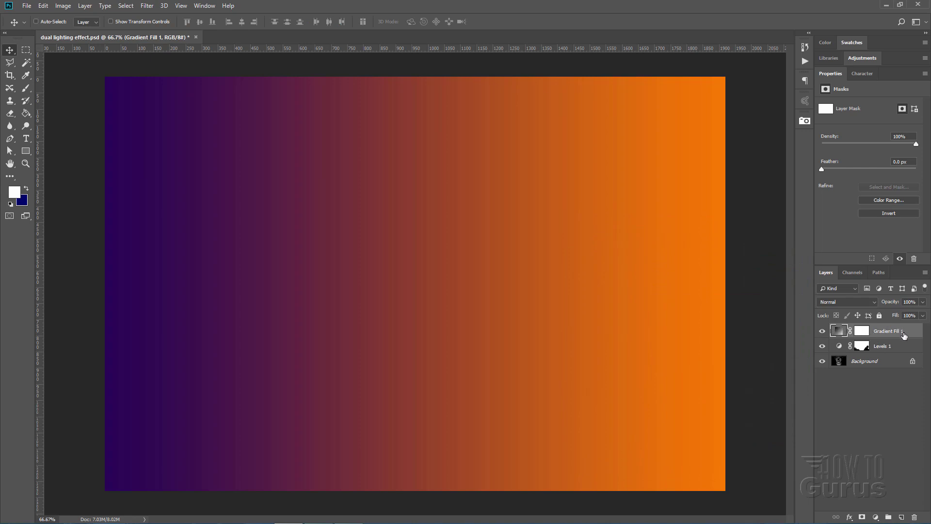
Step: Set Gradient Fill 1 to Color blend mode and reopen its Gradient Fill settings
left_click(835, 302)
left_click(831, 285)
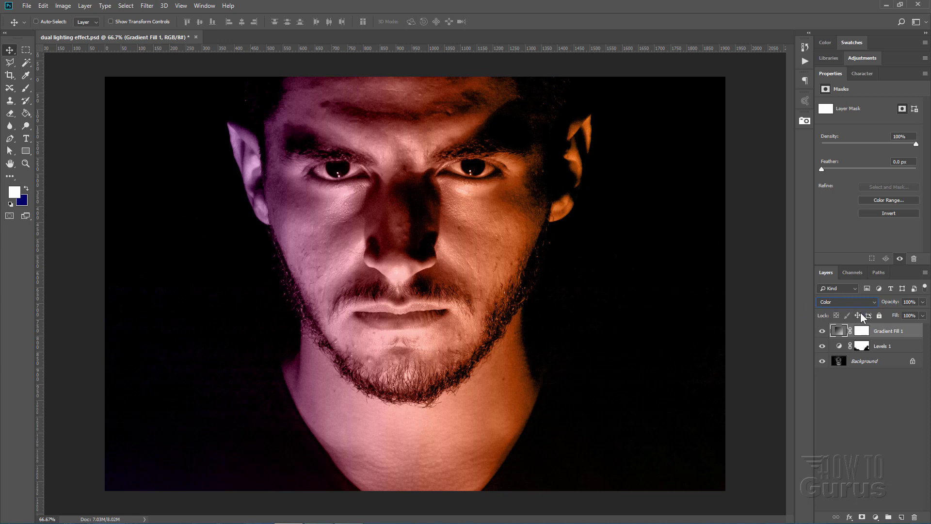
double_click(842, 332)
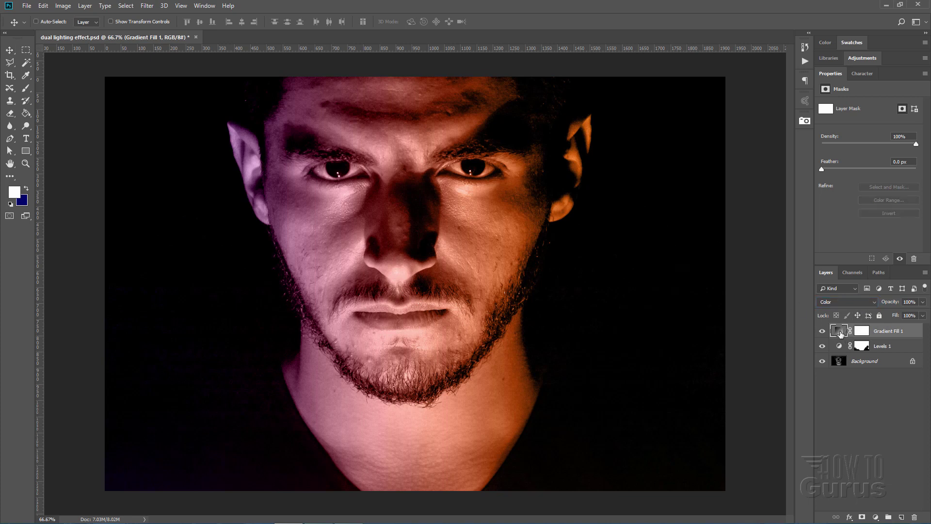
Step: Add a mid-gradient opacity stop at 50% location with 0% opacity
left_click(712, 287)
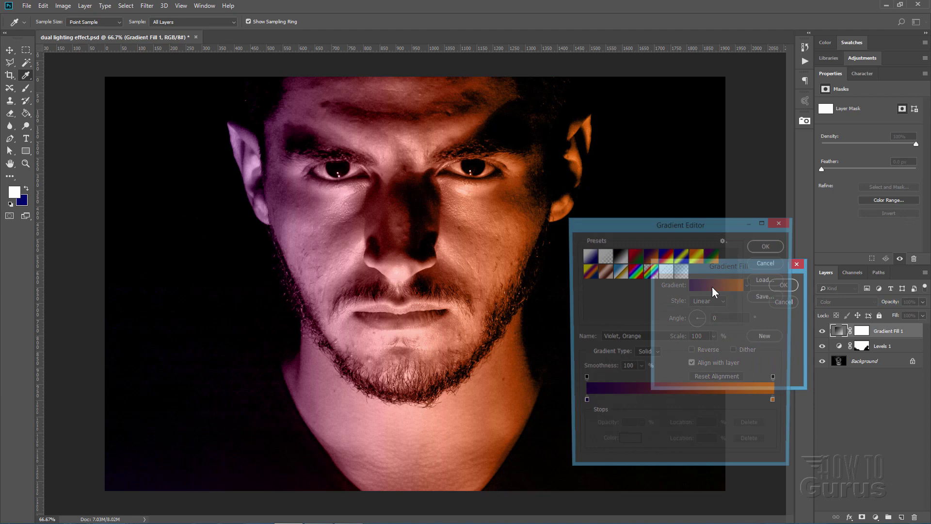
left_click_drag(680, 225, 732, 135)
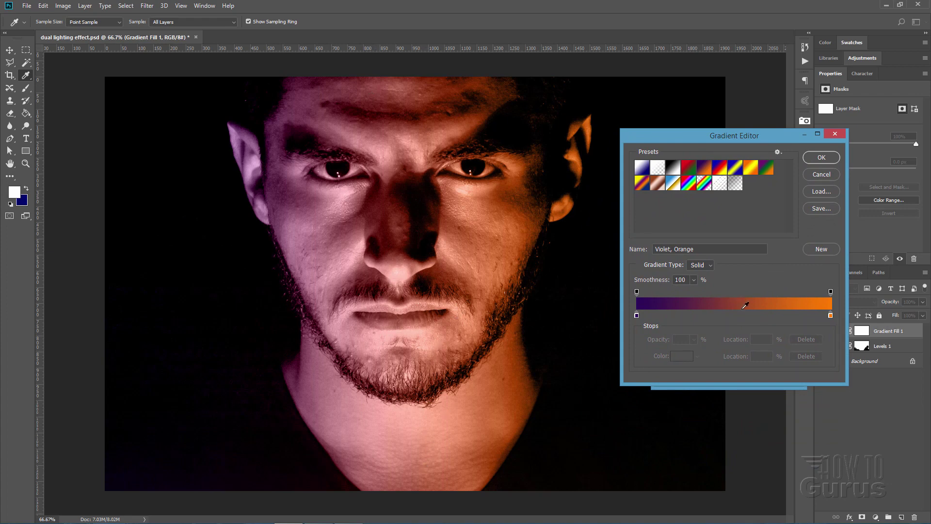
left_click(739, 293)
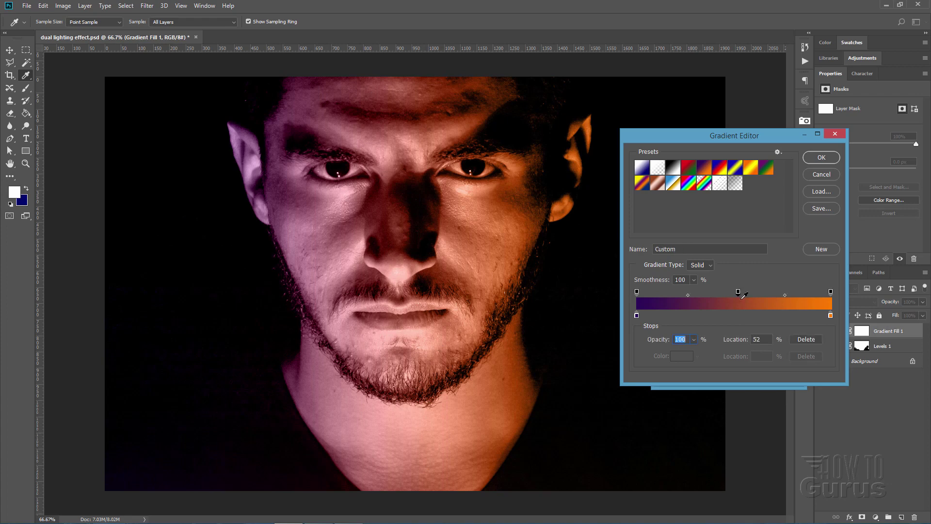
left_click_drag(738, 290, 739, 290)
left_click_drag(740, 290, 738, 291)
type("50")
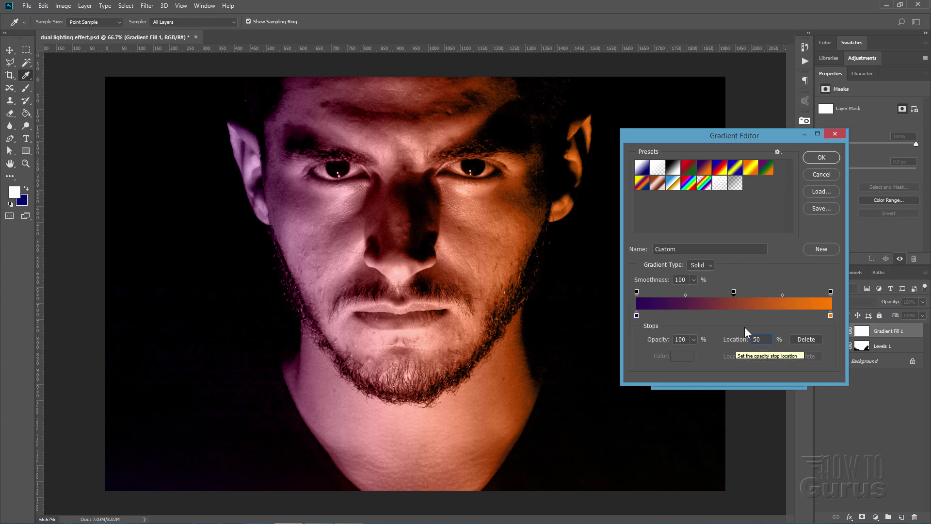
left_click(693, 339)
left_click(669, 342)
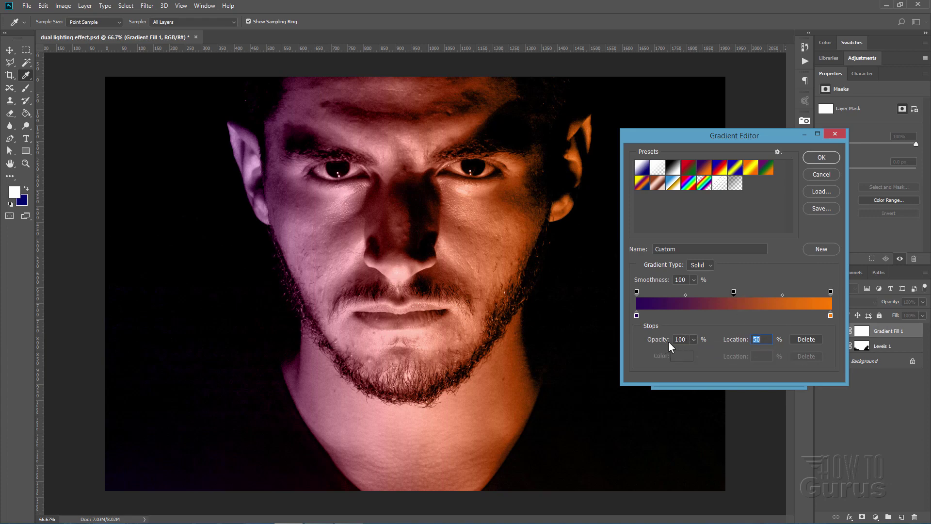
left_click(694, 339)
left_click_drag(693, 351, 637, 357)
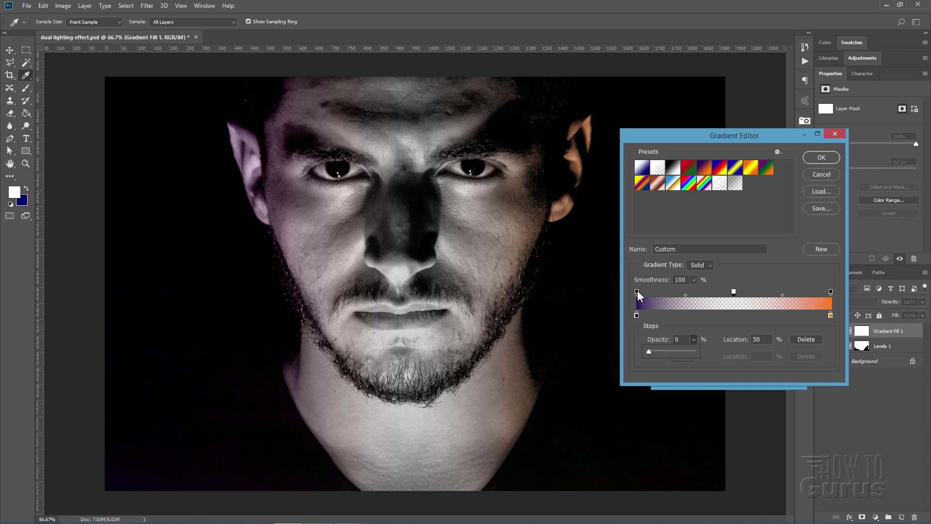
Step: Drag the left opacity stop in to about 37% and the right stop toward centre
left_click_drag(637, 291, 675, 290)
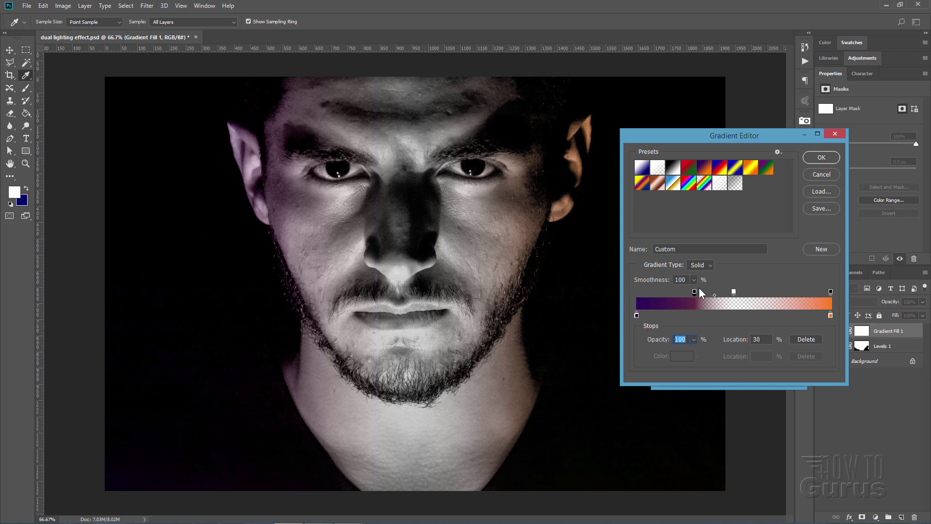
left_click_drag(702, 291, 708, 291)
left_click(831, 291)
left_click_drag(831, 291, 775, 293)
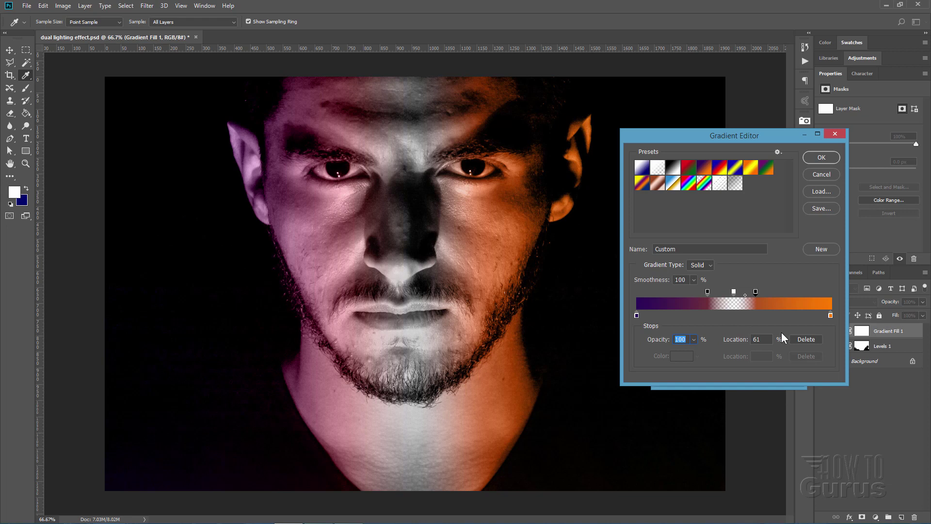
Step: Set the purple colour stop to 37% and the orange colour stop to 61%
left_click(636, 315)
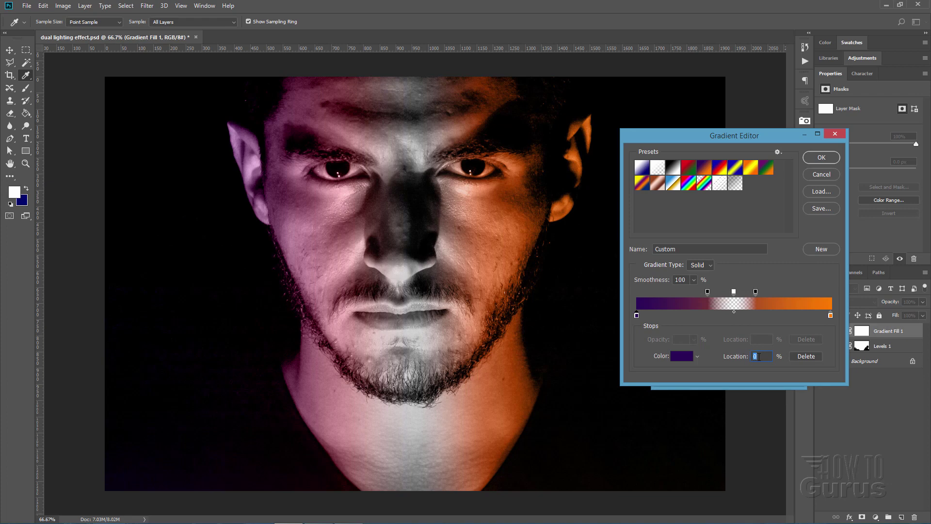
type("37")
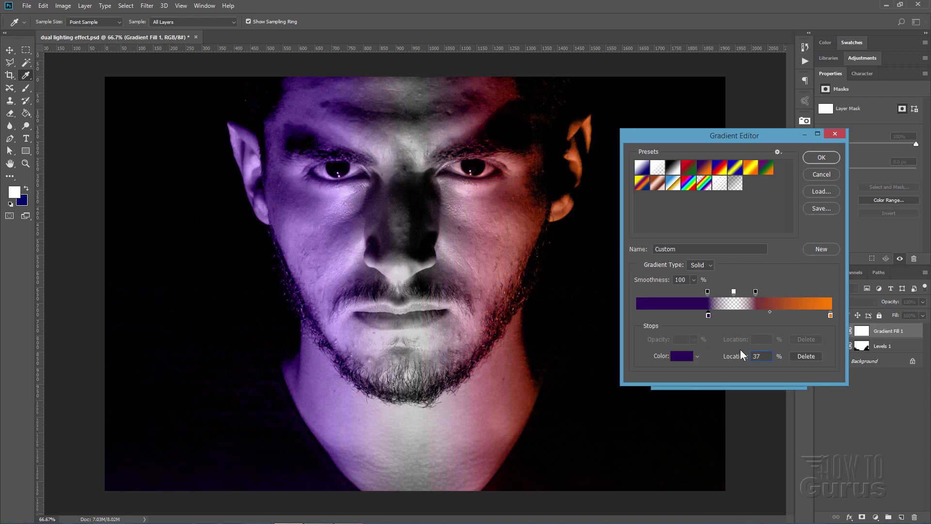
left_click(831, 315)
type("61")
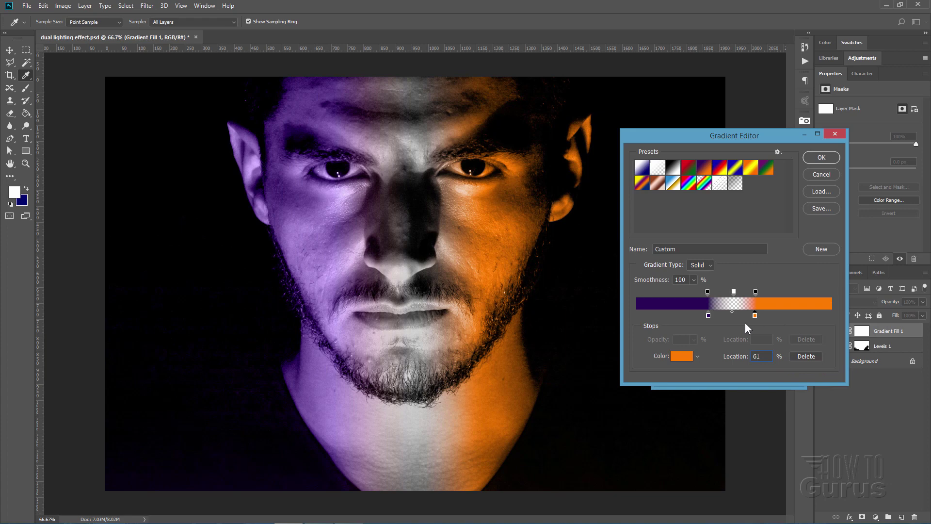
left_click(732, 311)
Step: Align the opacity stops to match: right at 61% and left at 37%
left_click_drag(708, 292, 714, 293)
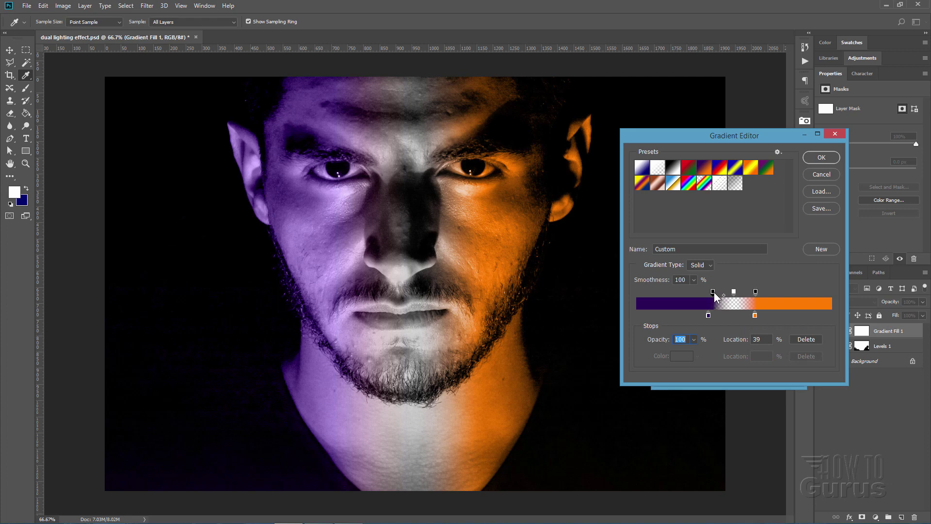
left_click(756, 292)
key("Tab")
type("664")
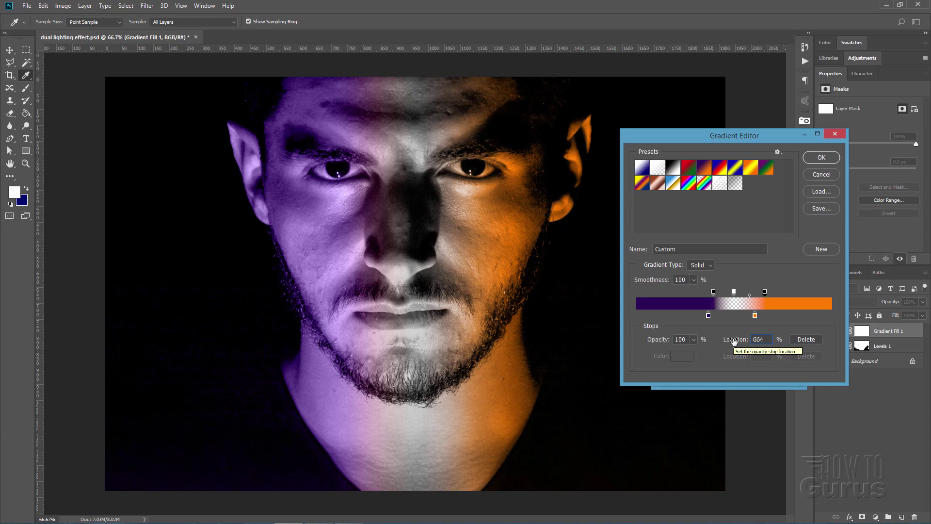
key("BackSpace")
key("BackSpace")
type("1")
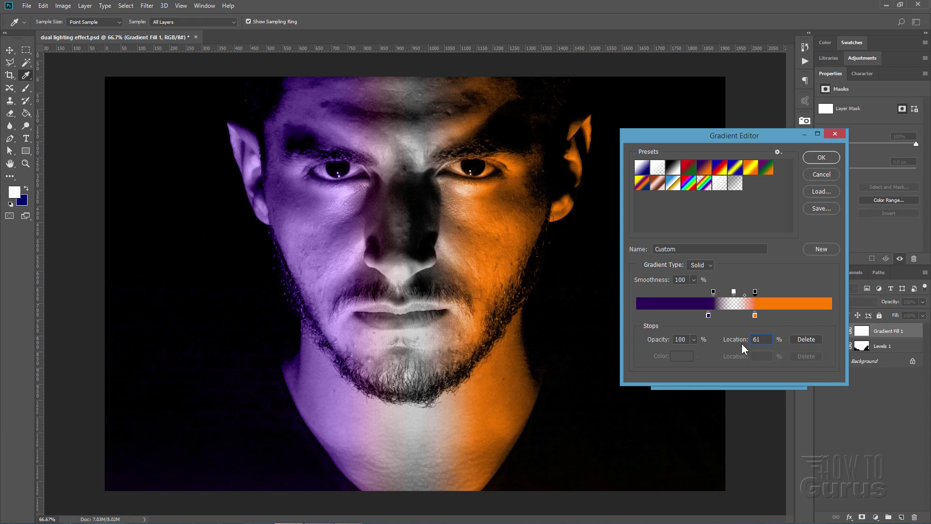
left_click(713, 292)
left_click(769, 340)
type("37")
Step: Accept the edited gradient, then duplicate Gradient Fill 1 as Gradient Fill 1 copy
left_click(822, 157)
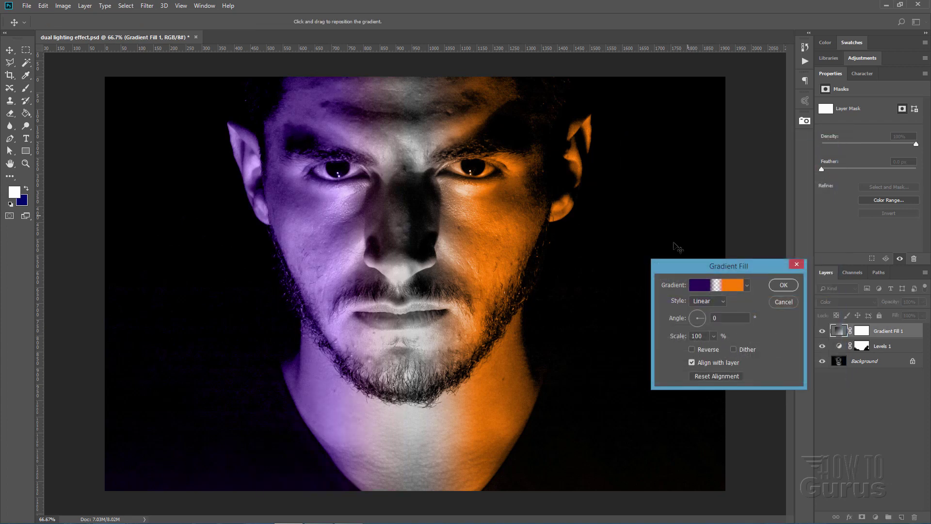
left_click(780, 284)
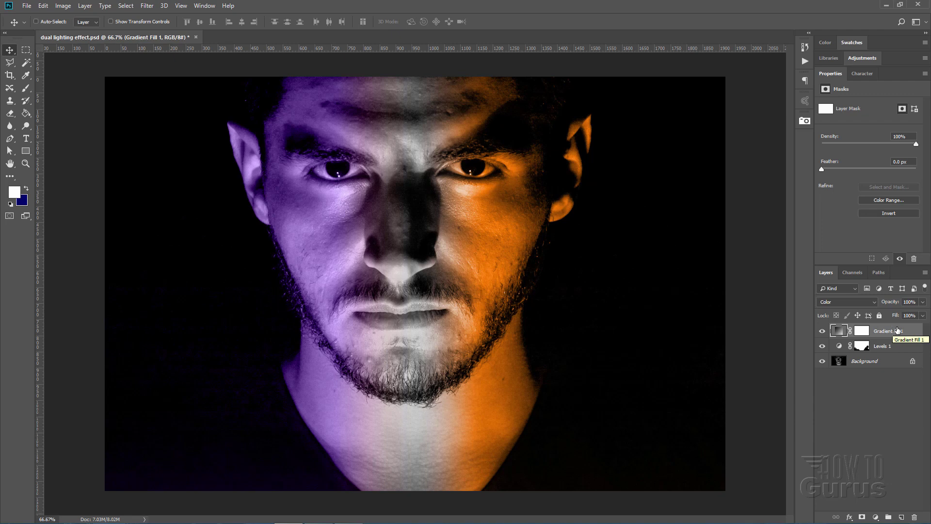
right_click(881, 334)
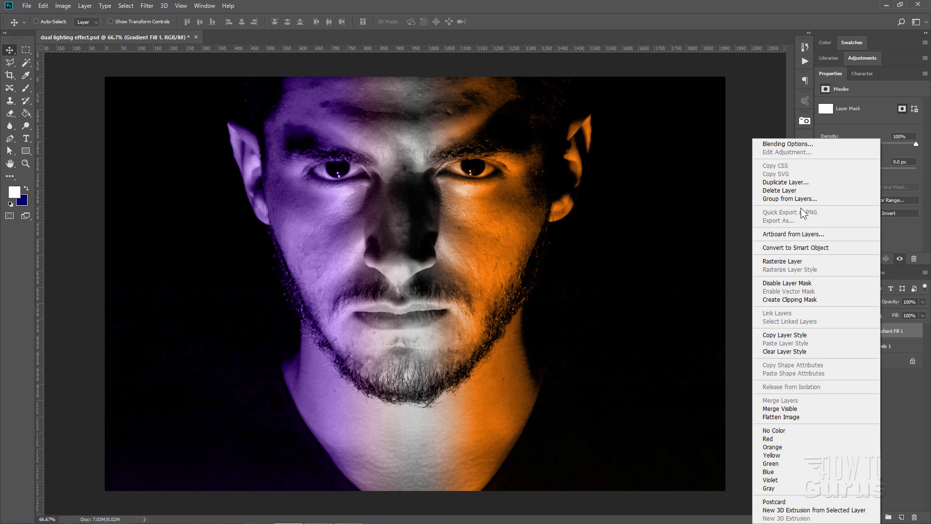
left_click(799, 183)
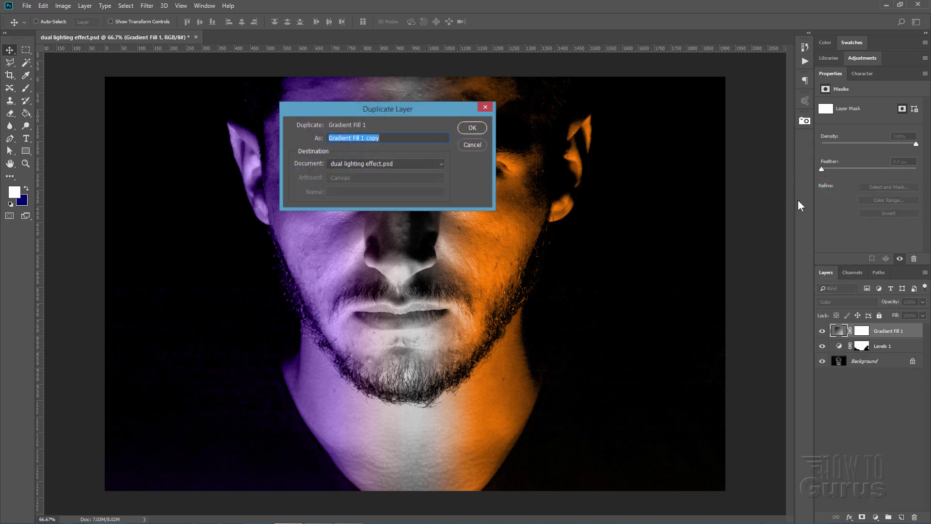
left_click(474, 127)
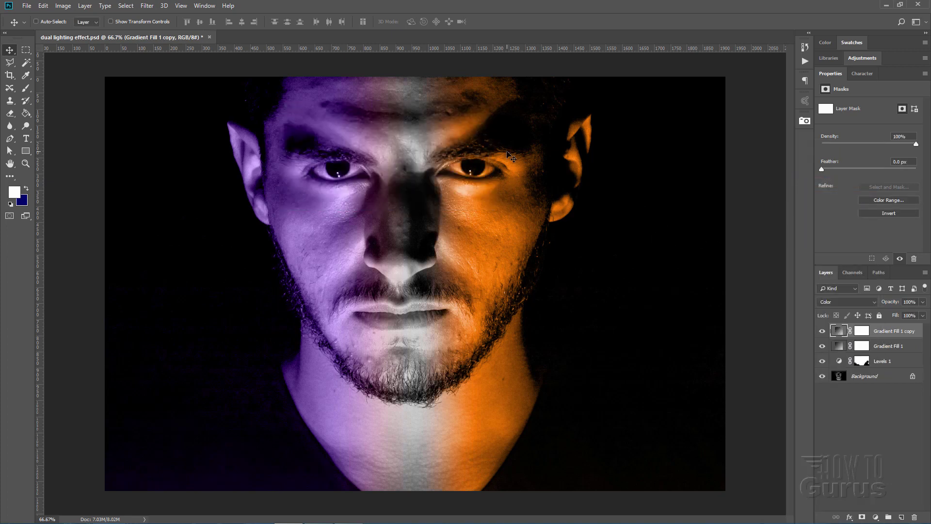
Step: Toggle the copy layer's visibility to compare the intensified tint
left_click(822, 332)
left_click(822, 331)
left_click(822, 332)
left_click(822, 332)
left_click(822, 332)
left_click(822, 331)
Step: Set Gradient Fill 1 copy to Overlay blend mode at 20% opacity
left_click(828, 301)
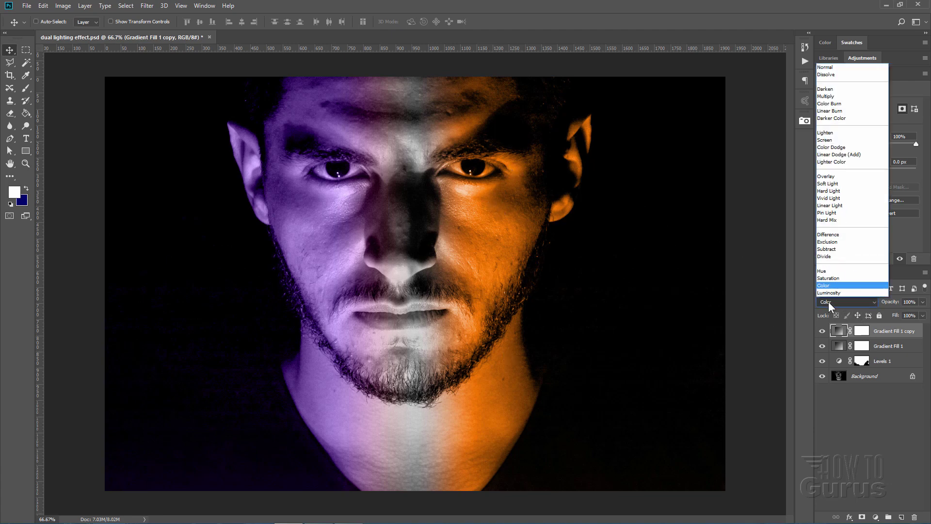
left_click(833, 176)
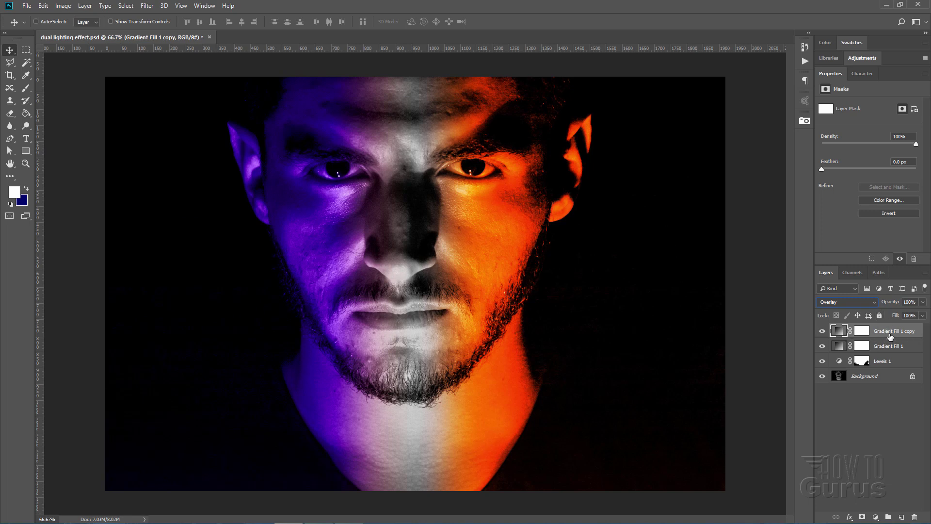
left_click(917, 303)
type("20")
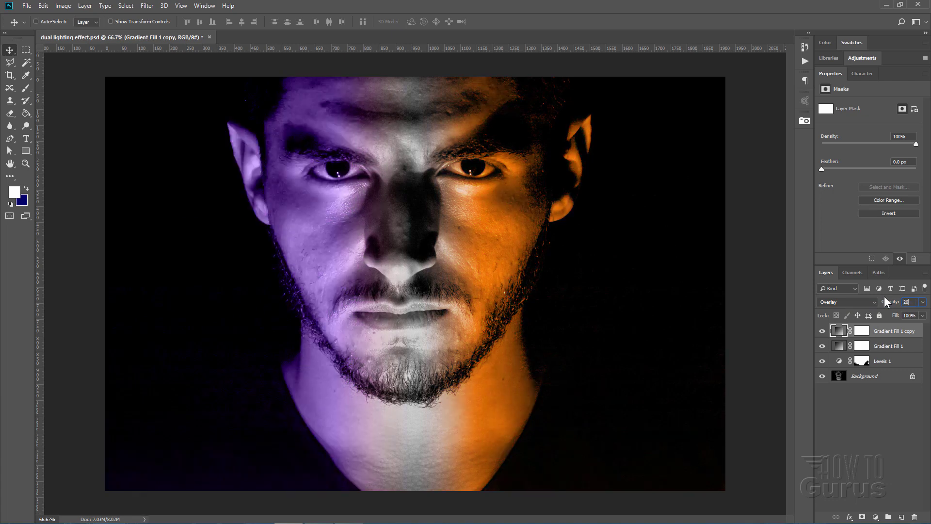
Step: Toggle the copy layer off and on to compare the lighting, ending visible
left_click(824, 332)
left_click(823, 333)
left_click(823, 332)
left_click(823, 333)
left_click(822, 331)
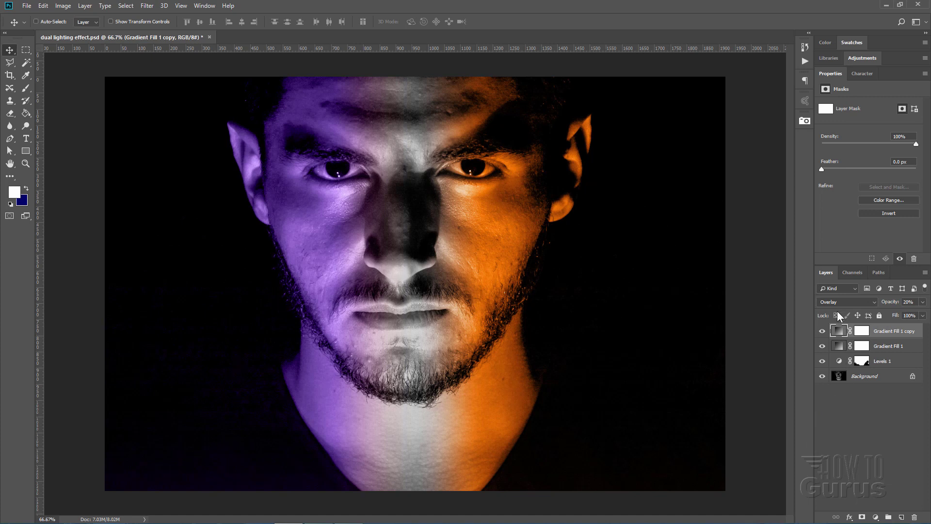
Step: Copy the Levels 1 mask onto Gradient Fill 1 and Gradient Fill 1 copy, replacing their masks
left_click(862, 361)
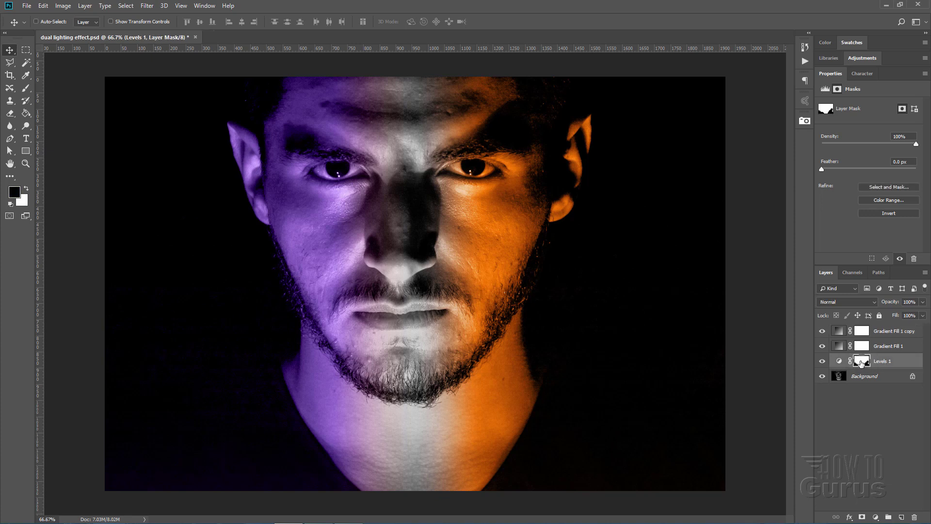
key("alt")
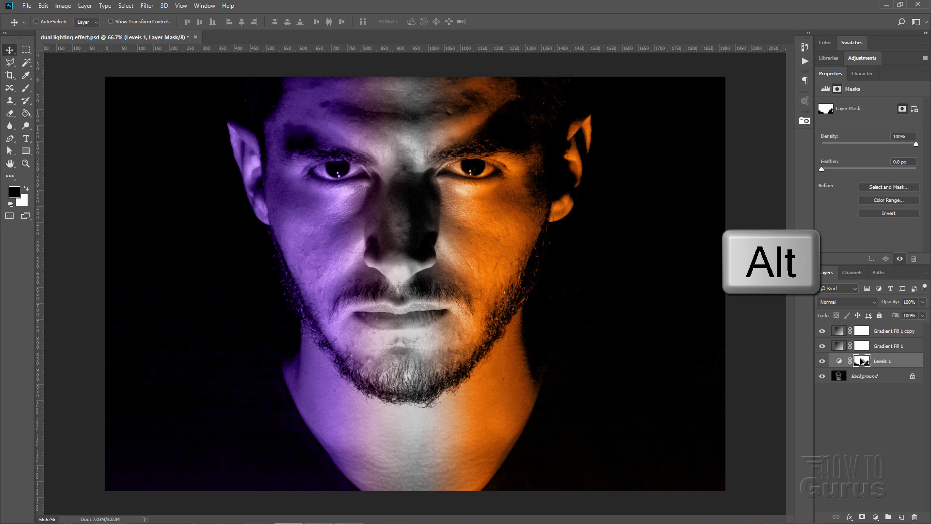
left_click_drag(862, 361, 862, 346)
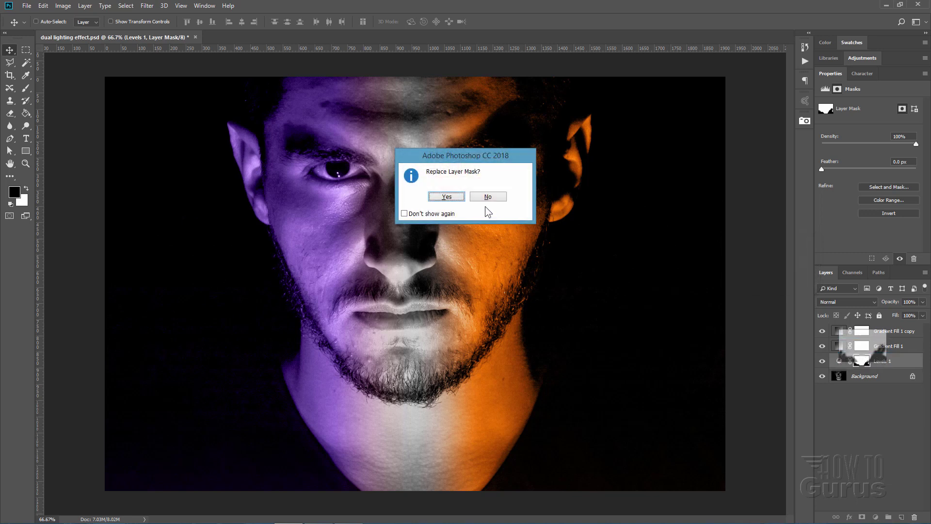
left_click(456, 198)
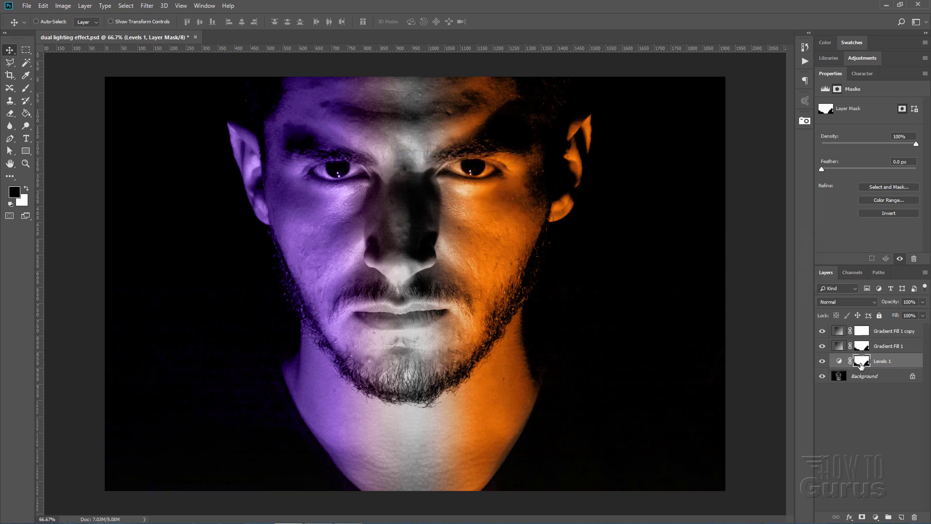
left_click_drag(862, 364, 862, 332)
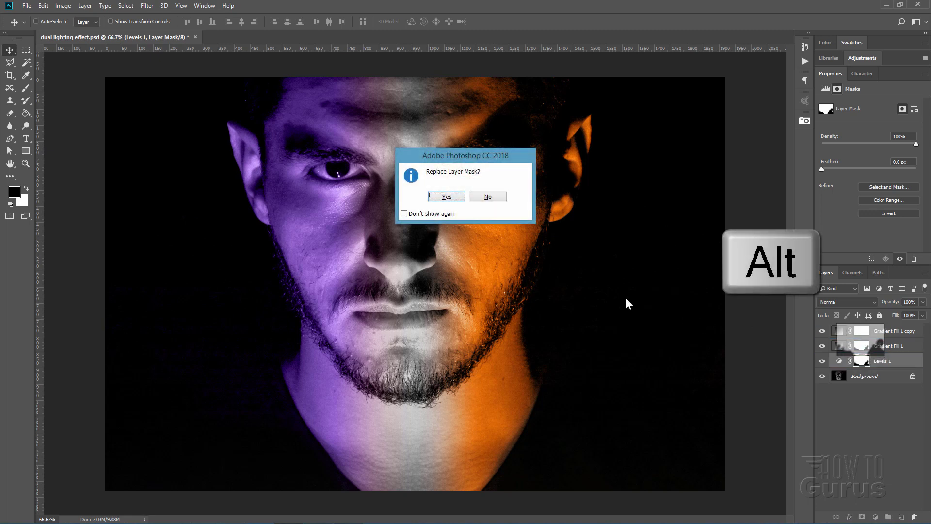
left_click(448, 198)
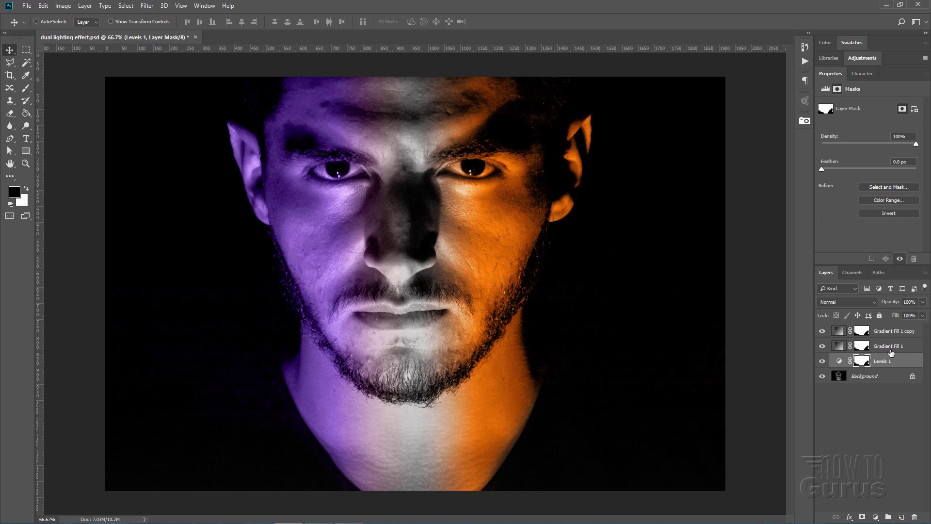
left_click(840, 347)
double_click(840, 348)
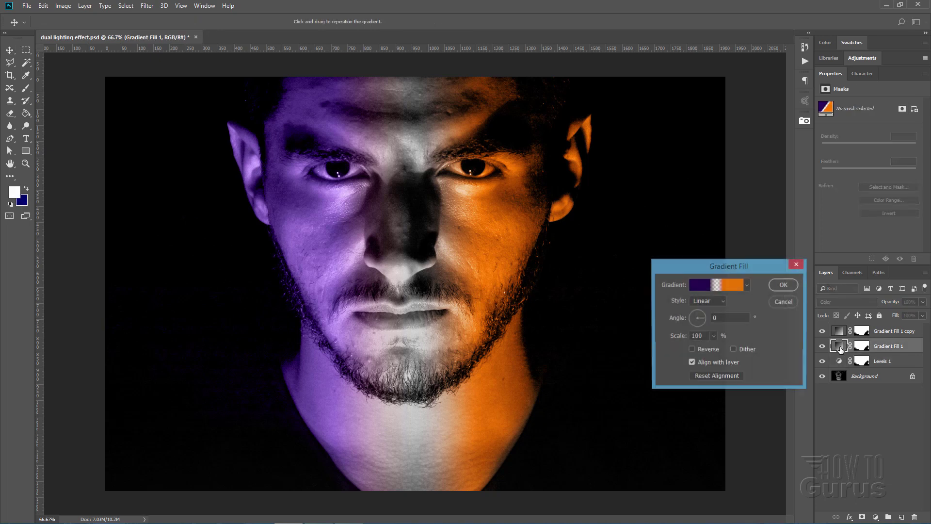
left_click_drag(716, 266, 694, 255)
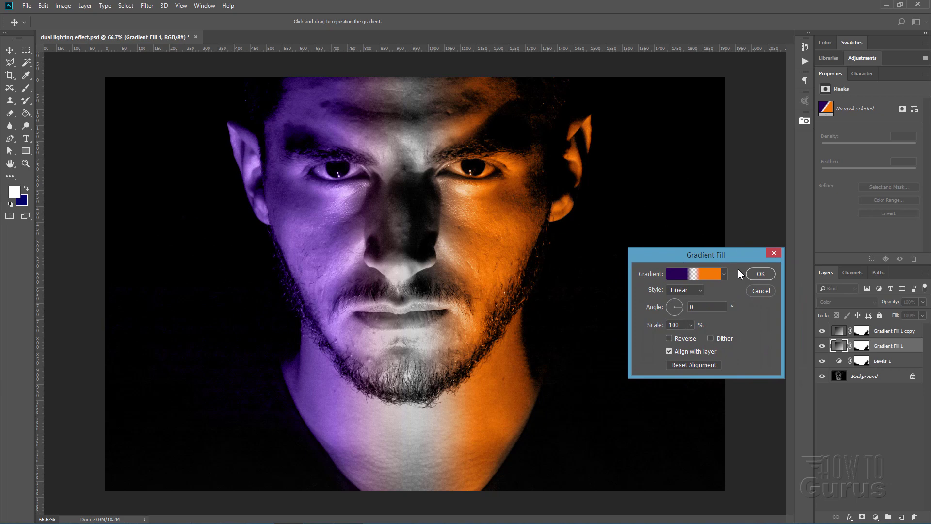
left_click(698, 277)
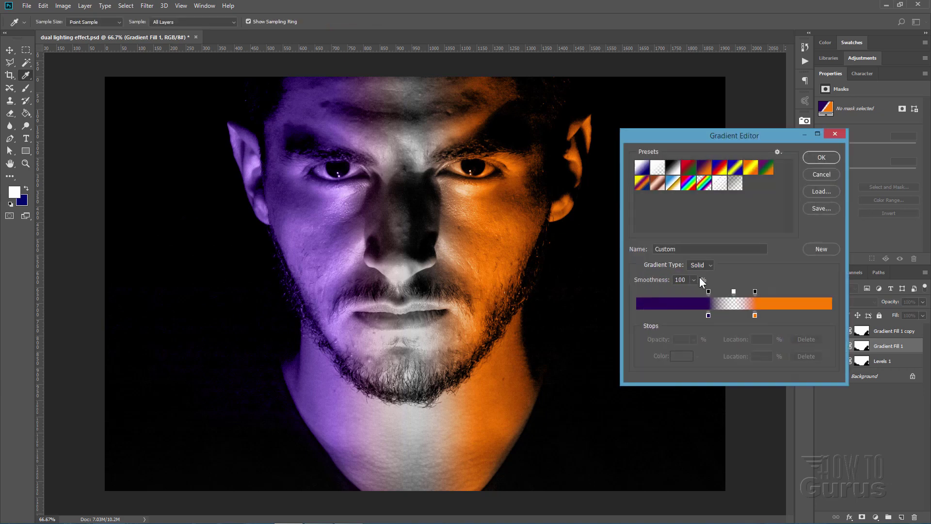
left_click(708, 315)
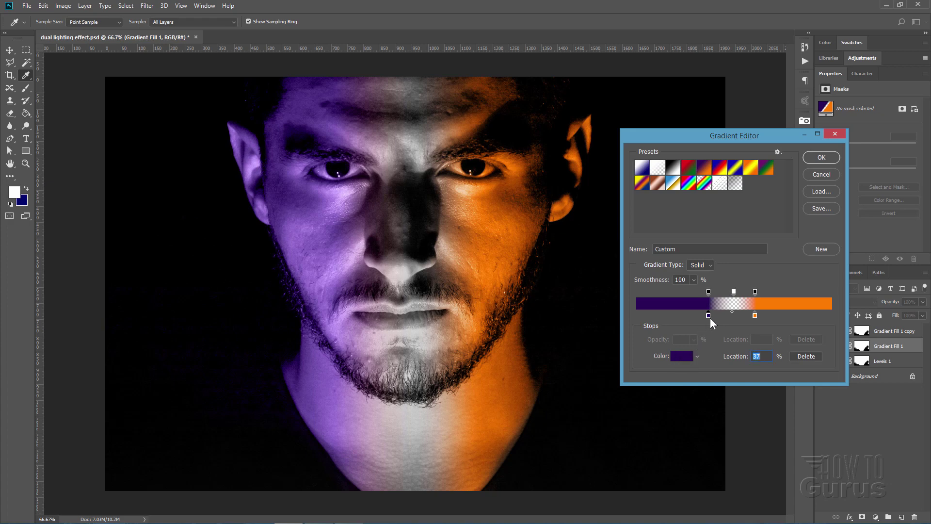
left_click(755, 315)
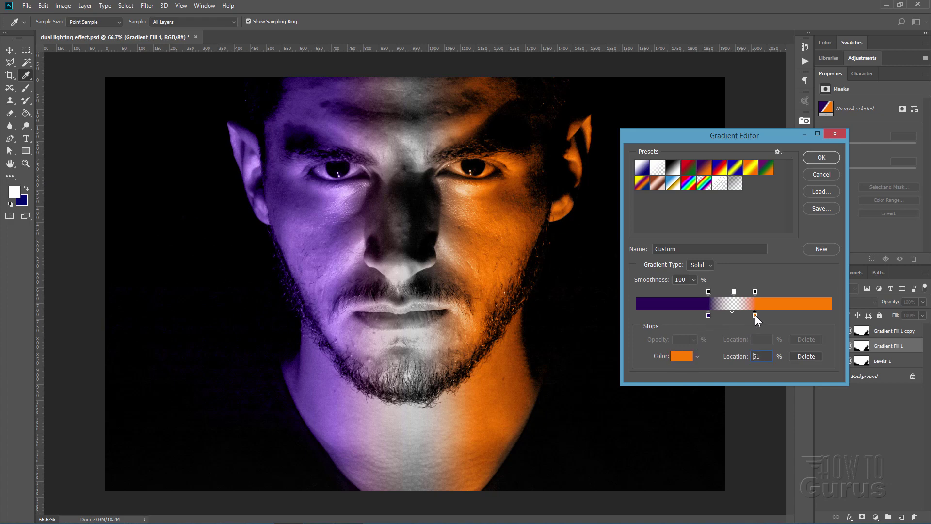
left_click(682, 357)
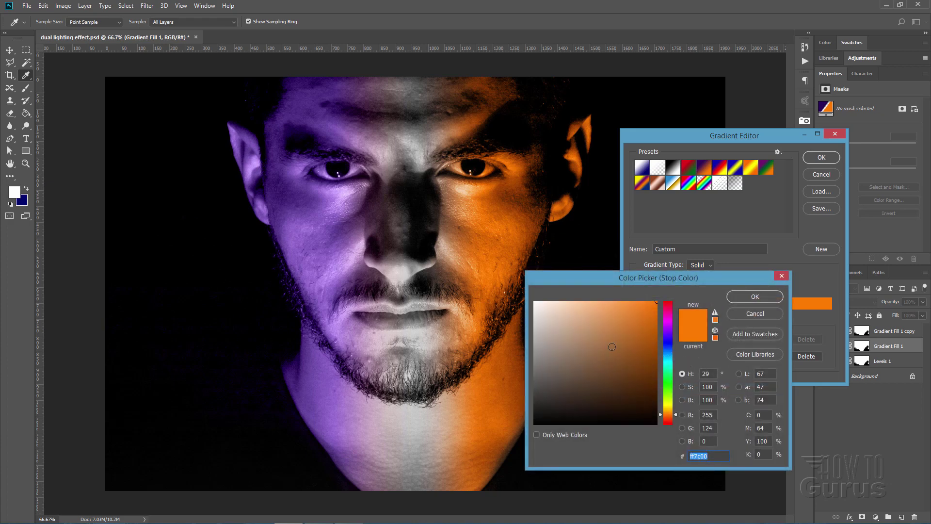
left_click(749, 314)
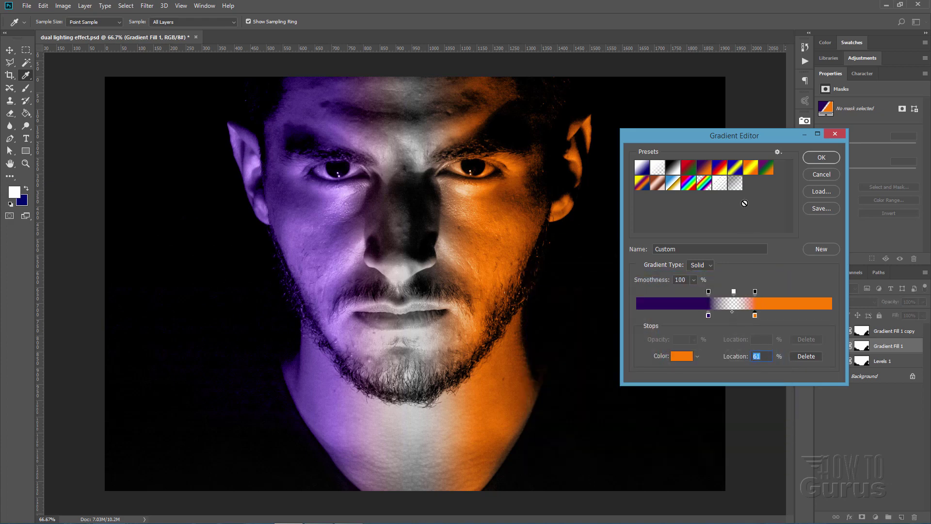
key("Return")
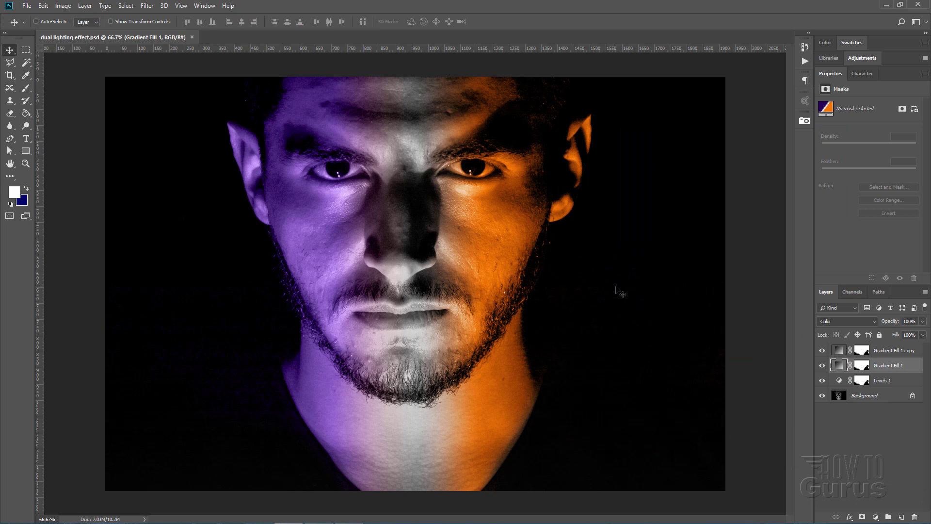